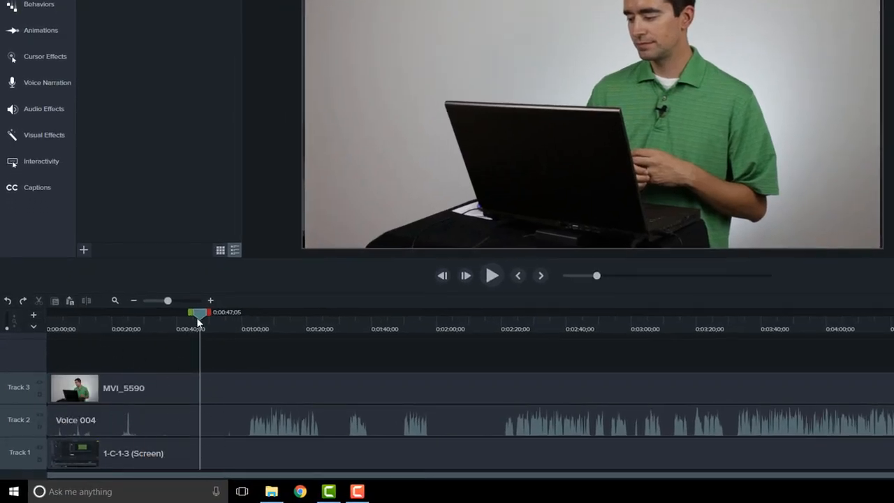
- Split the MVI_5590 clip on Track 3 at 0:01:02;01 and delete the portion before the split
{"action": "left_click_drag", "start_coordinate": [199, 314], "coordinate": [247, 323]}
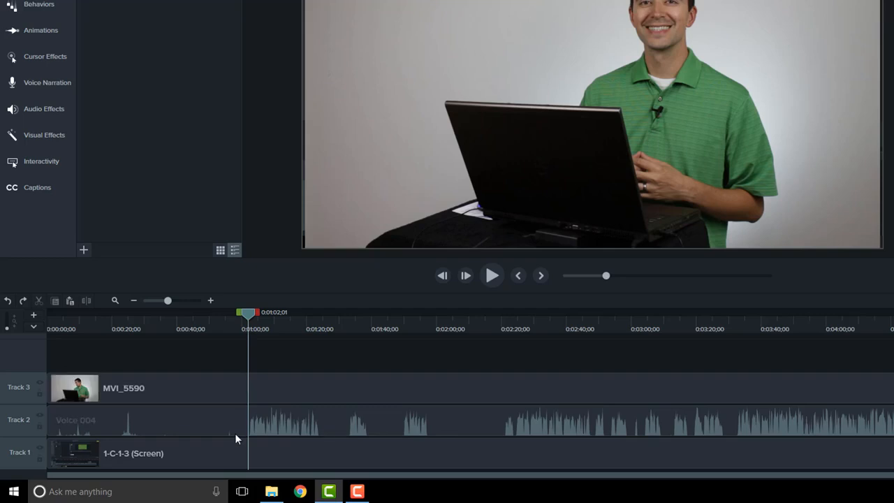
{"action": "left_click", "coordinate": [222, 384]}
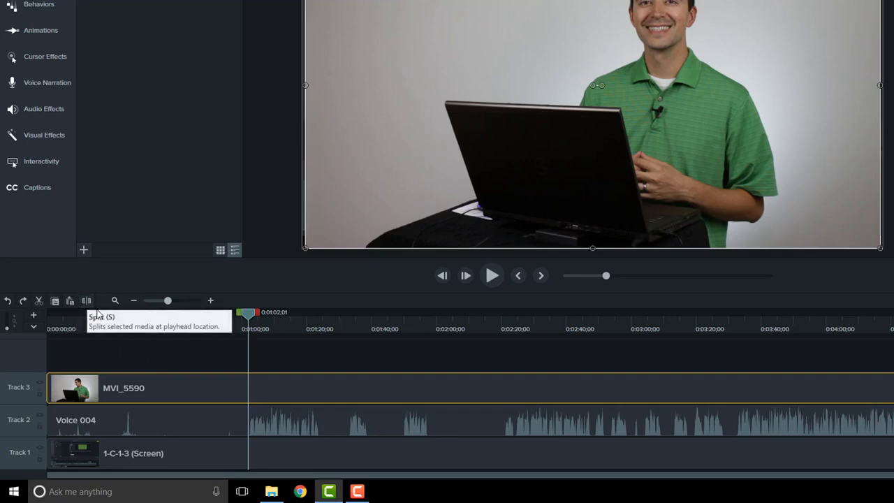
{"action": "left_click", "coordinate": [214, 359]}
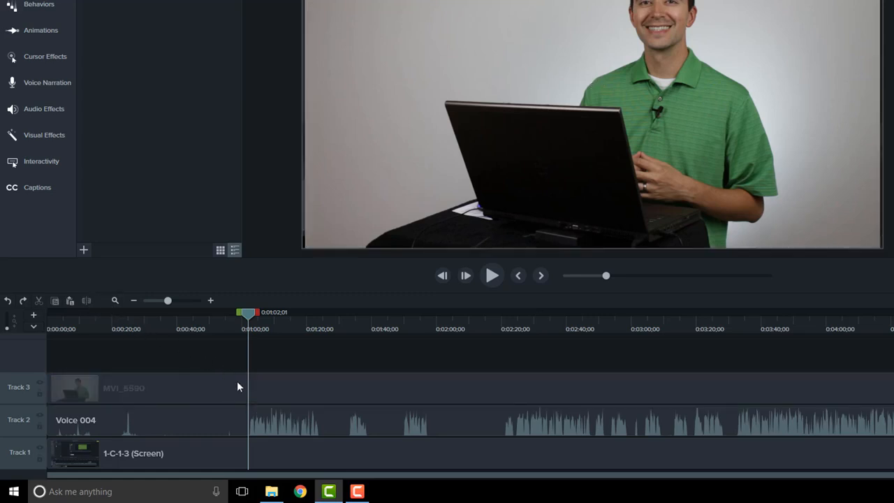
{"action": "left_click", "coordinate": [213, 383]}
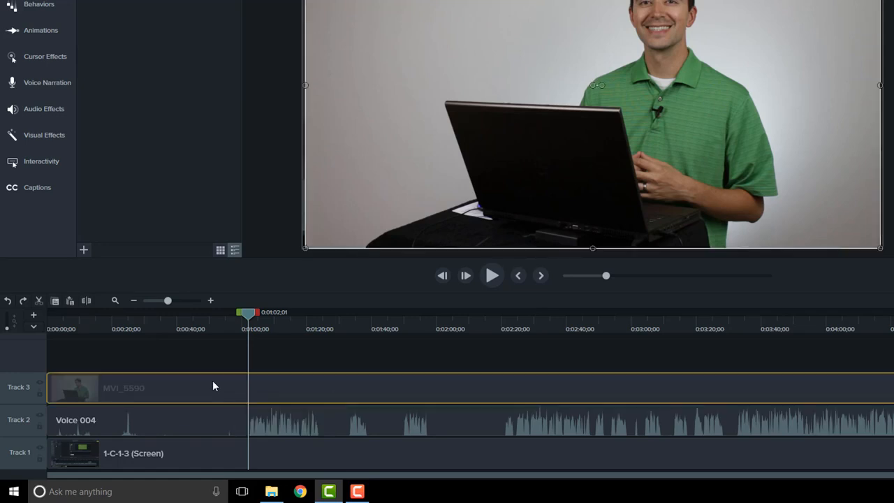
{"action": "left_click", "coordinate": [87, 300]}
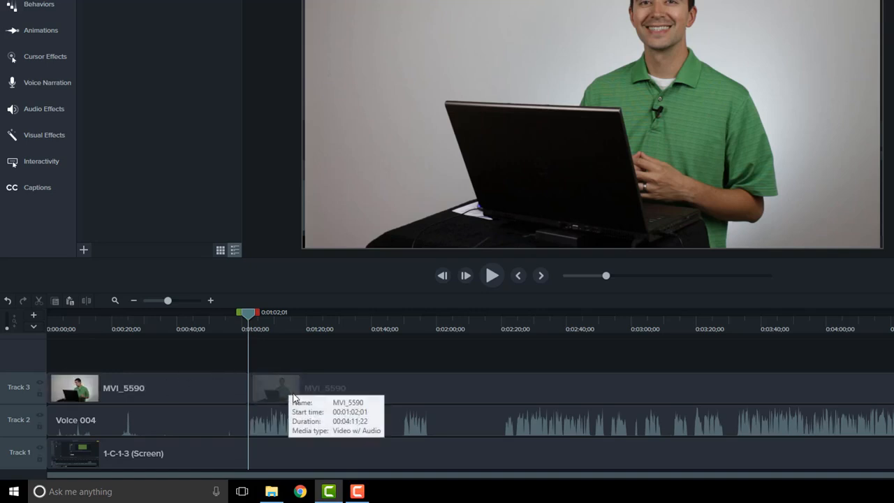
{"action": "left_click", "coordinate": [199, 390]}
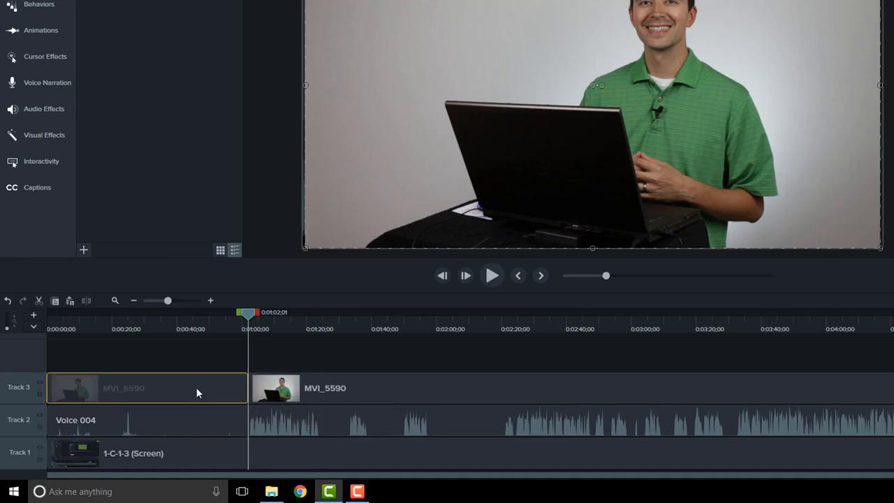
{"action": "key", "text": "Delete"}
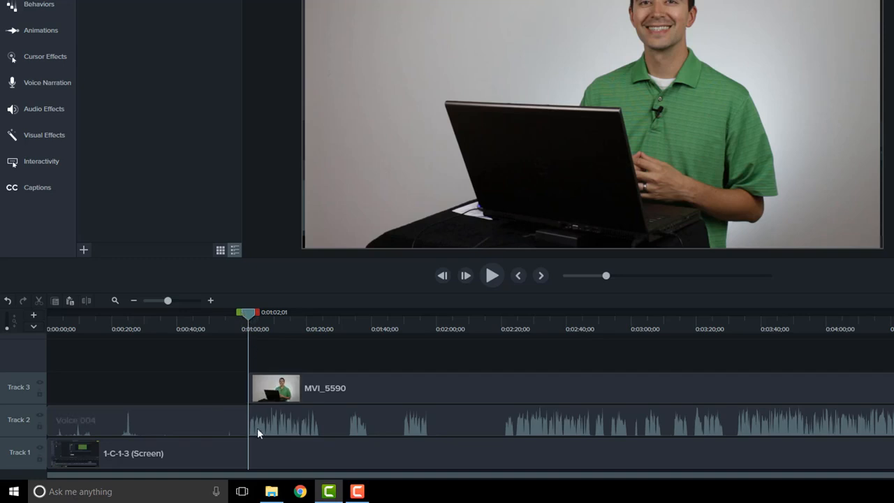
- Try cutting the whole Voice 004 clip from Track 2, and undo the cut
{"action": "left_click", "coordinate": [253, 408]}
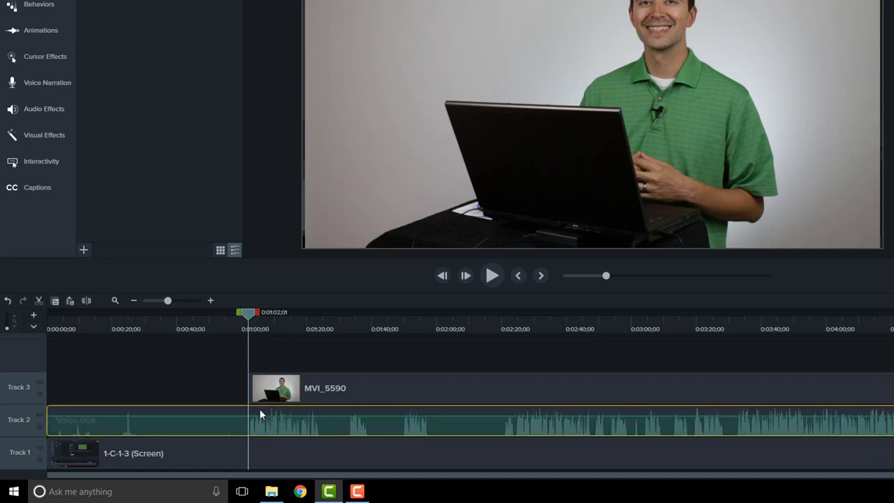
{"action": "left_click", "coordinate": [39, 301]}
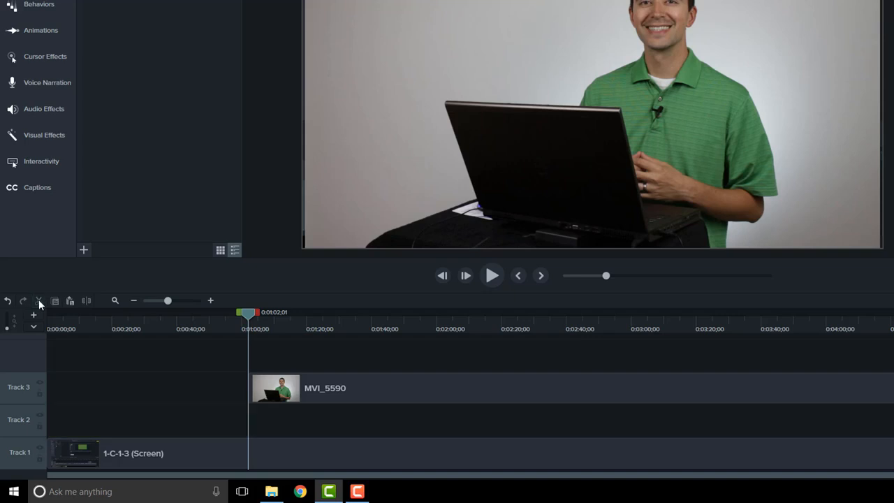
{"action": "left_click", "coordinate": [8, 304]}
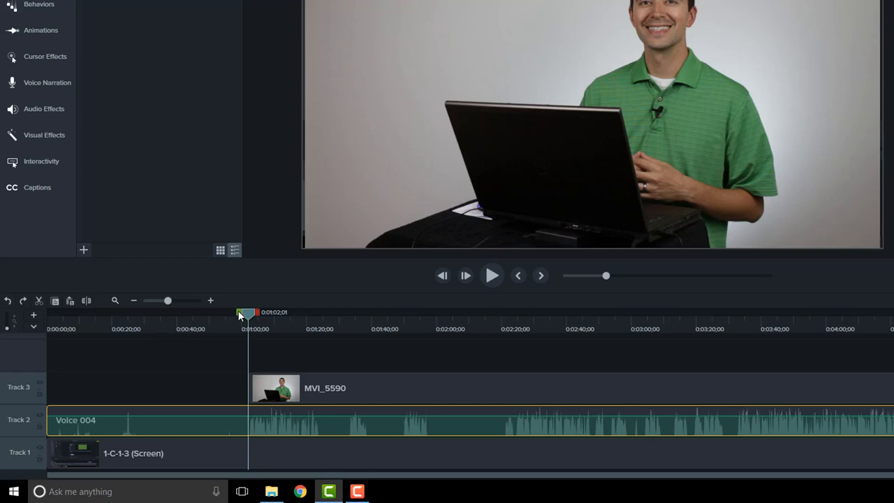
{"action": "left_click_drag", "start_coordinate": [239, 314], "coordinate": [213, 314]}
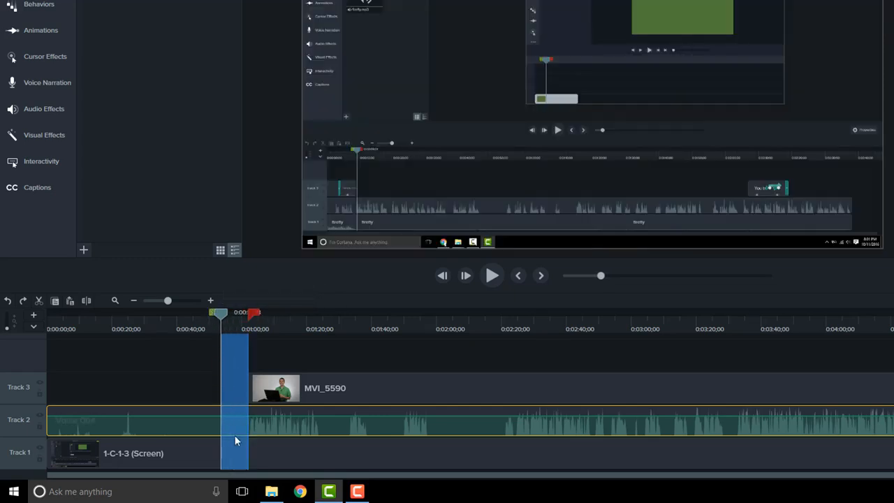
{"action": "left_click_drag", "start_coordinate": [256, 313], "coordinate": [287, 312]}
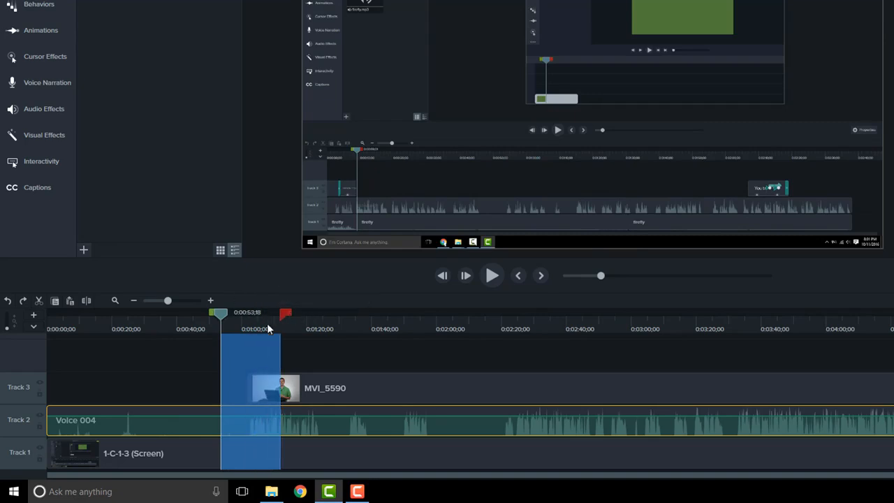
{"action": "left_click", "coordinate": [301, 383]}
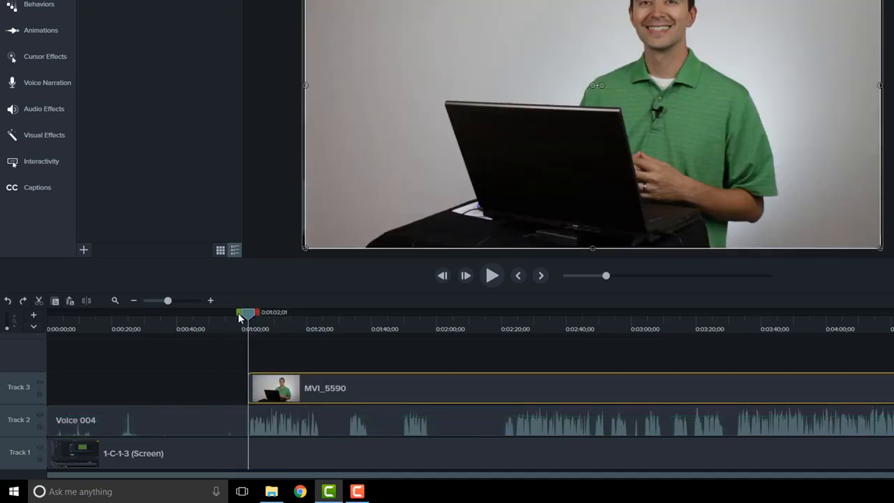
- Cut the range from 0:00:00;00 to 0:01:02;01 out of the timeline, and cut the silent range from 0:00:57;28 to 0:01:17;04
{"action": "left_click_drag", "start_coordinate": [237, 311], "coordinate": [35, 316]}
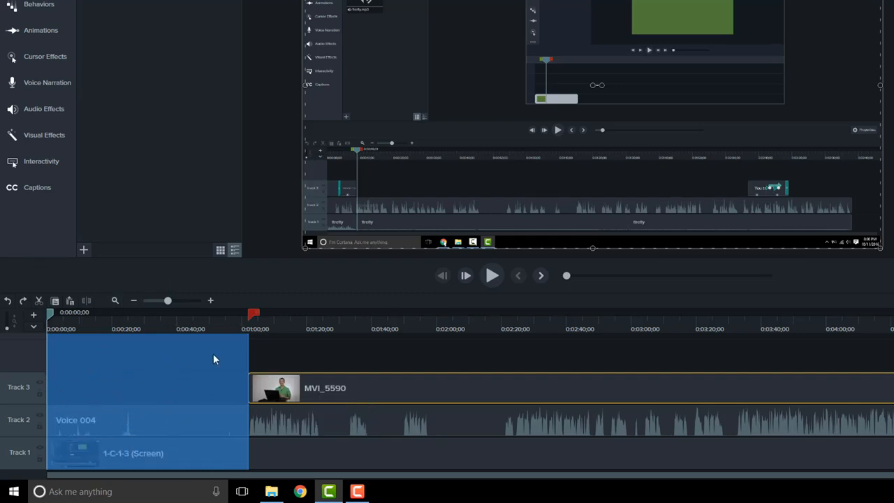
{"action": "left_click", "coordinate": [40, 299]}
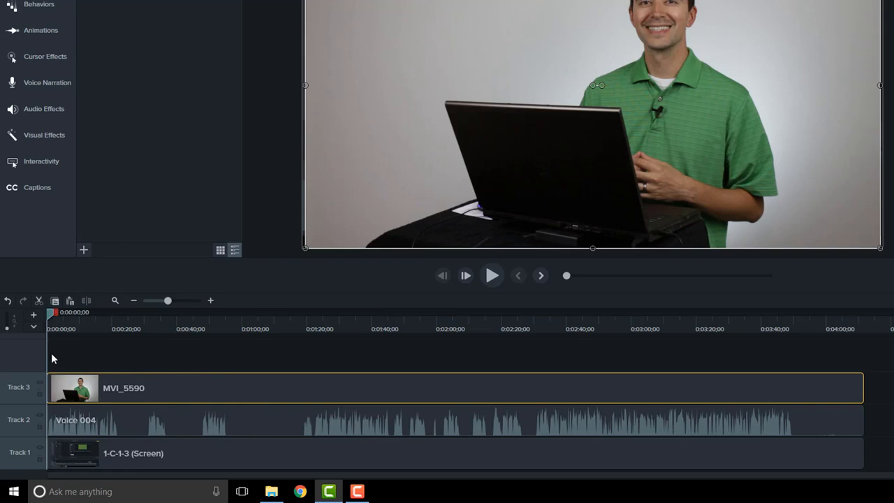
{"action": "left_click", "coordinate": [235, 322]}
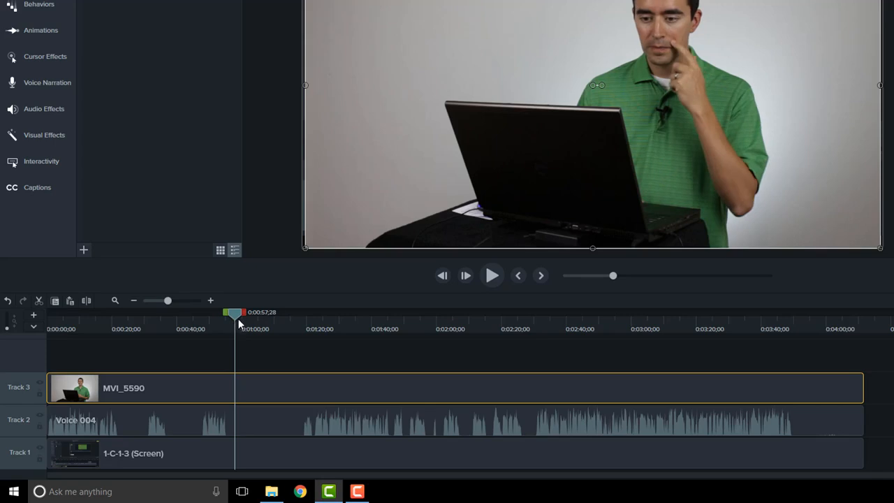
{"action": "left_click_drag", "start_coordinate": [244, 313], "coordinate": [299, 314]}
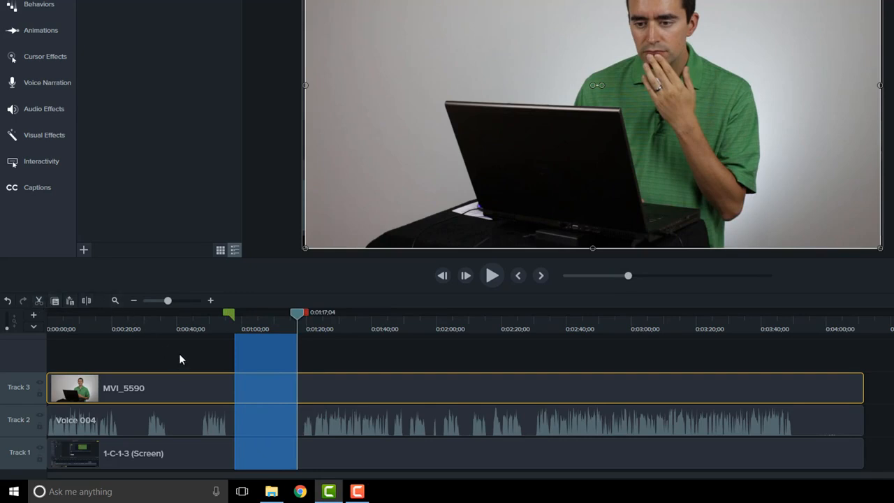
{"action": "key", "text": "ctrl+x"}
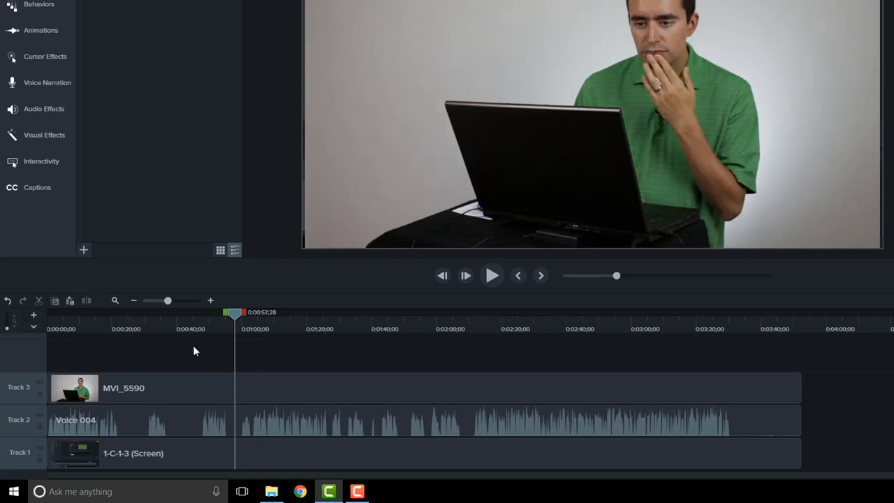
- Delete the range from about 0:00:37 to 0:00:47;00 leaving a gap, and cut the range from 0:00:22;14 to about 0:00:31
{"action": "left_click_drag", "start_coordinate": [164, 325], "coordinate": [207, 318]}
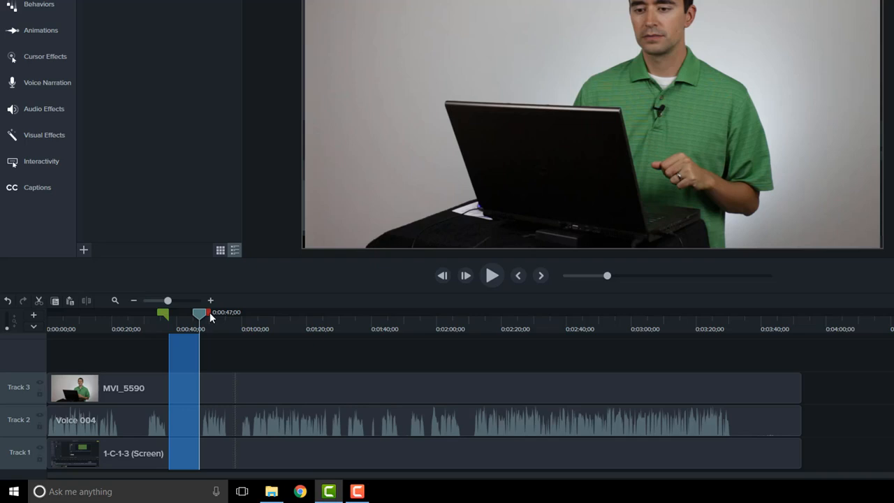
{"action": "key", "text": "Delete"}
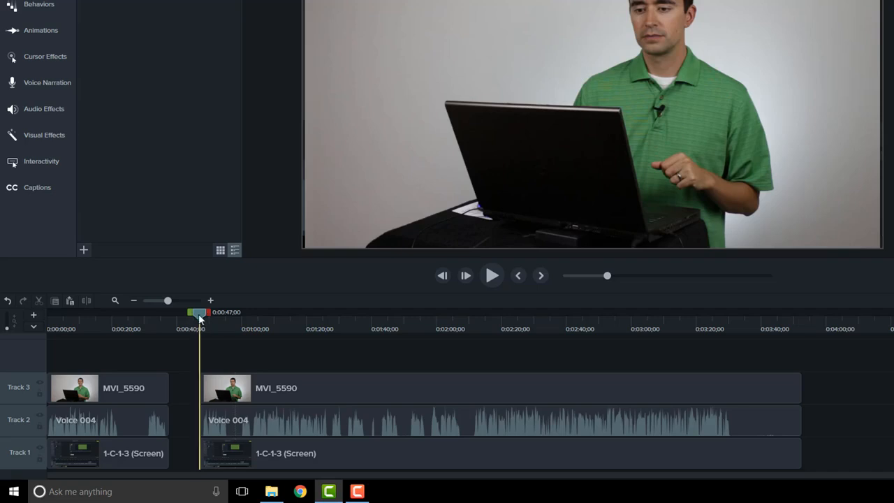
{"action": "mouse_move", "coordinate": [200, 313]}
{"action": "left_mouse_down"}
{"action": "mouse_move", "coordinate": [141, 320]}
{"action": "mouse_move", "coordinate": [215, 319]}
{"action": "left_mouse_up"}
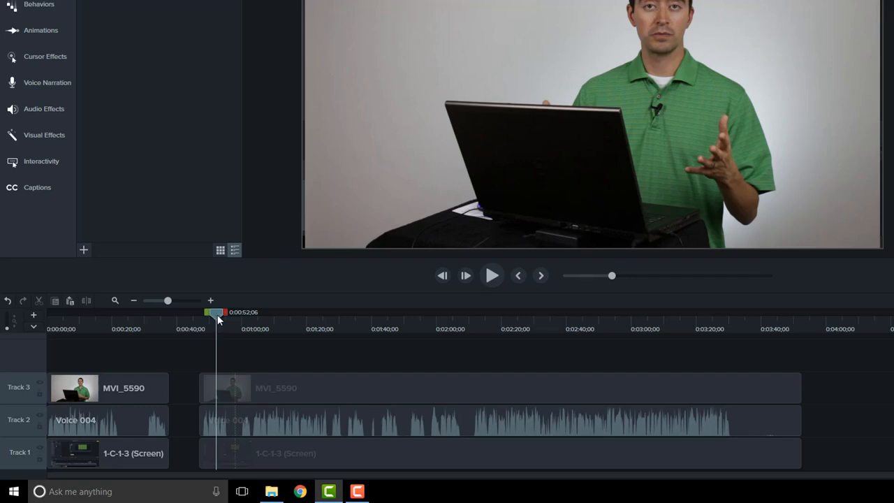
{"action": "left_click_drag", "start_coordinate": [217, 318], "coordinate": [113, 311]}
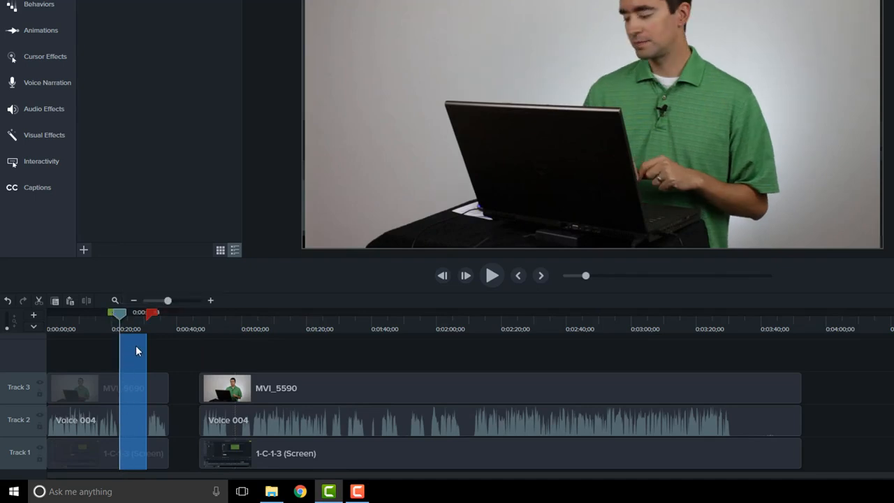
{"action": "left_click", "coordinate": [39, 301]}
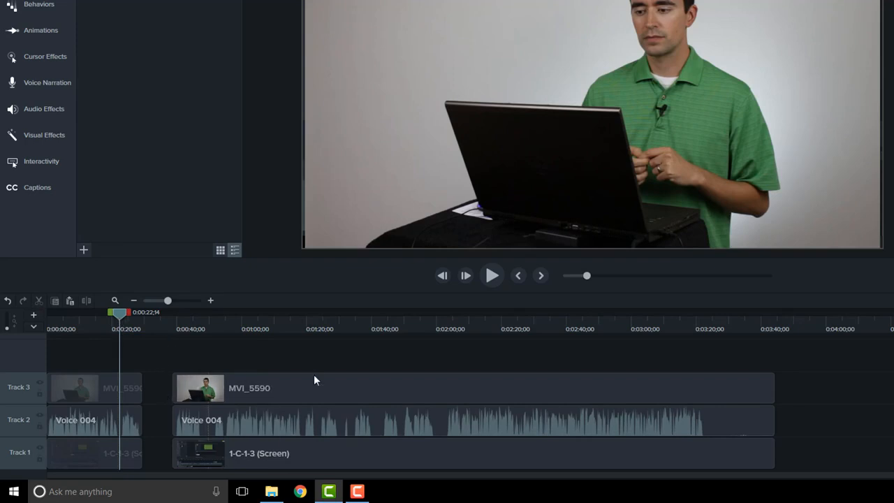
- Split the media on all three tracks at 0:03:22;18, where the speech ends
{"action": "left_click", "coordinate": [715, 322]}
{"action": "left_click_drag", "start_coordinate": [715, 320], "coordinate": [708, 334]}
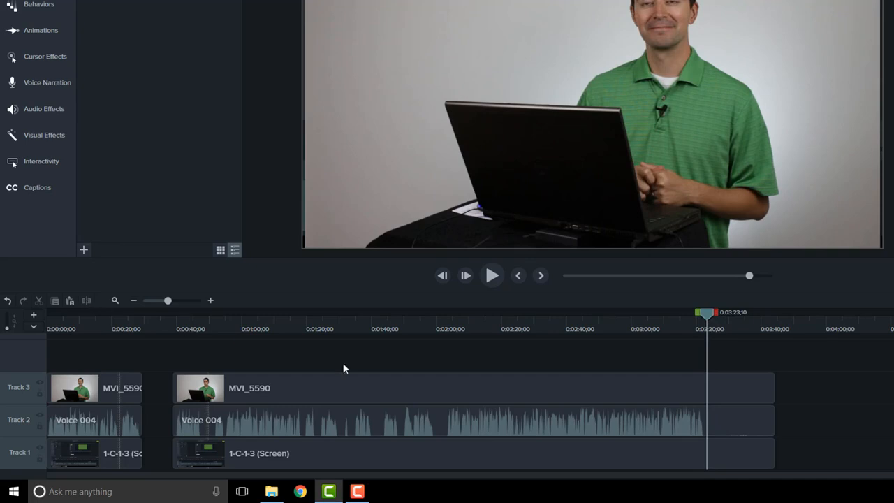
{"action": "left_click_drag", "start_coordinate": [707, 320], "coordinate": [704, 316]}
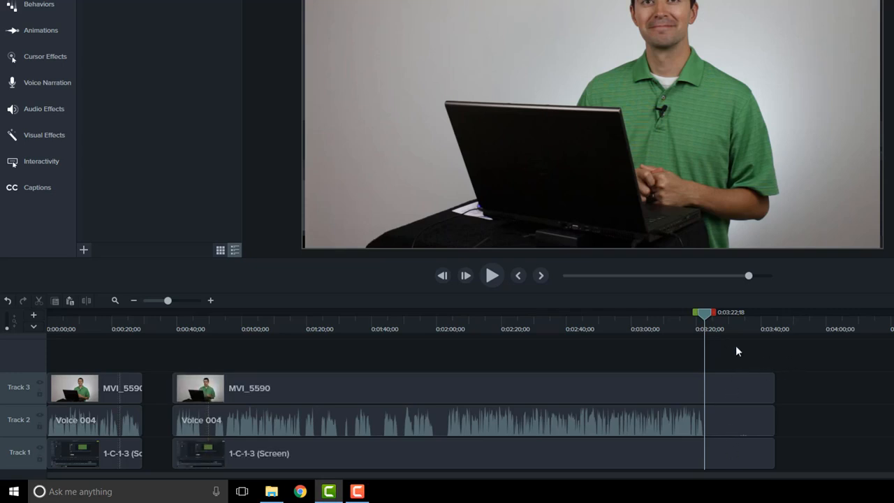
{"action": "key", "text": "ctrl+shift+s"}
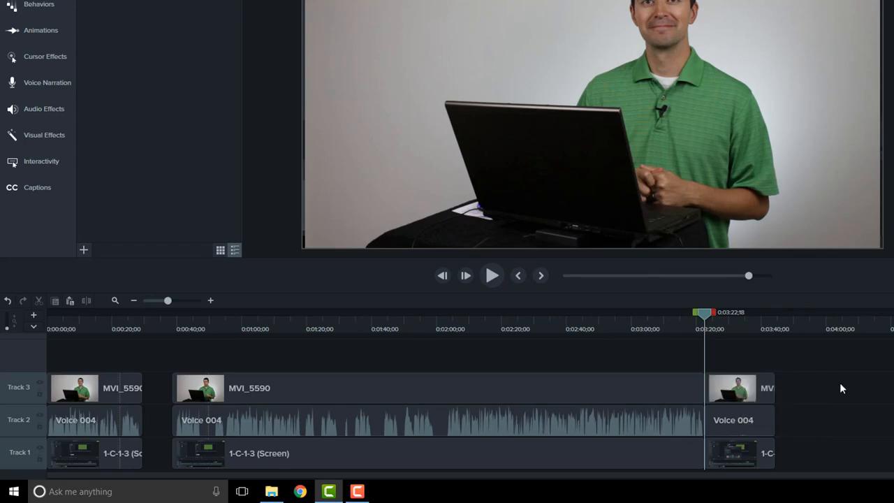
- Delete the end segments after 0:03:22;18 one by one from Track 3, Track 2 and Track 1
{"action": "left_click", "coordinate": [748, 390]}
{"action": "key", "text": "Delete"}
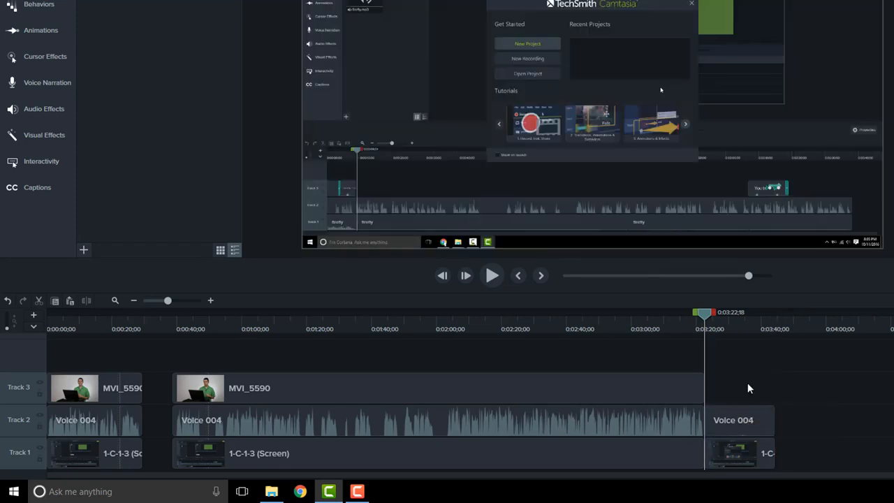
{"action": "left_click", "coordinate": [741, 419]}
{"action": "key", "text": "Delete"}
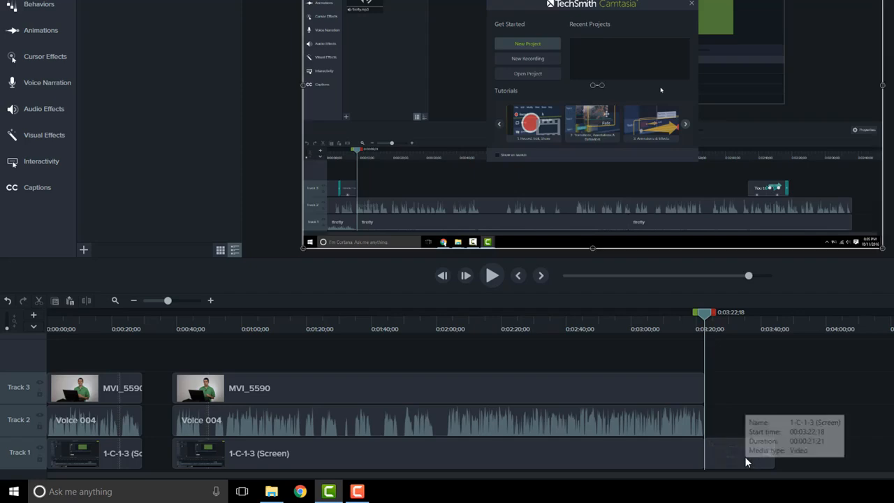
{"action": "left_click", "coordinate": [745, 455]}
{"action": "key", "text": "Delete"}
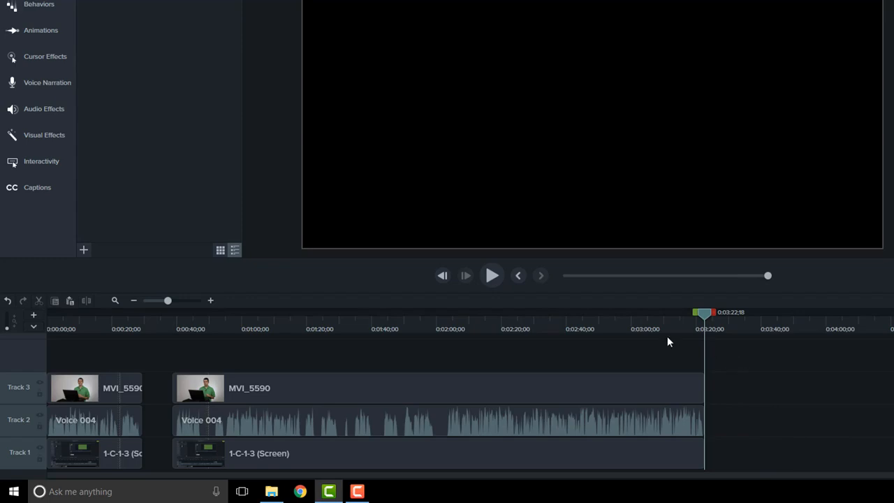
- Undo the three deletions of the end segments on Tracks 1, 2 and 3
{"action": "left_click", "coordinate": [8, 301]}
{"action": "left_click", "coordinate": [7, 301]}
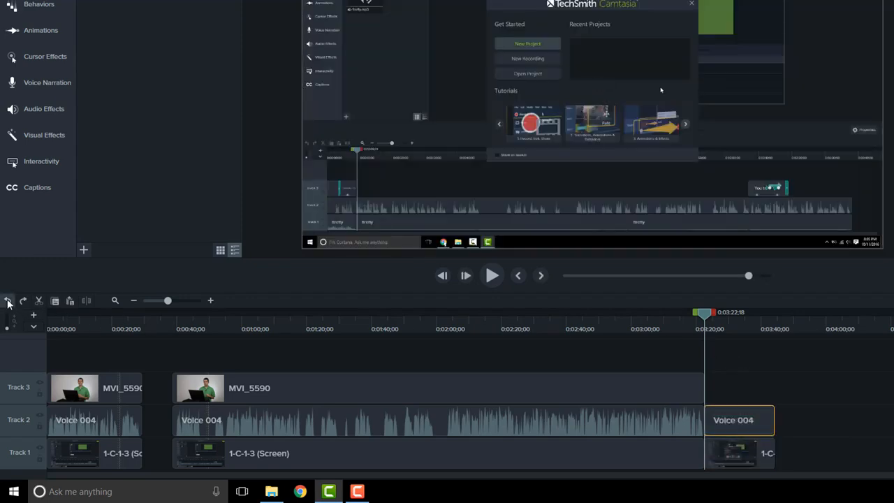
{"action": "left_click", "coordinate": [8, 301]}
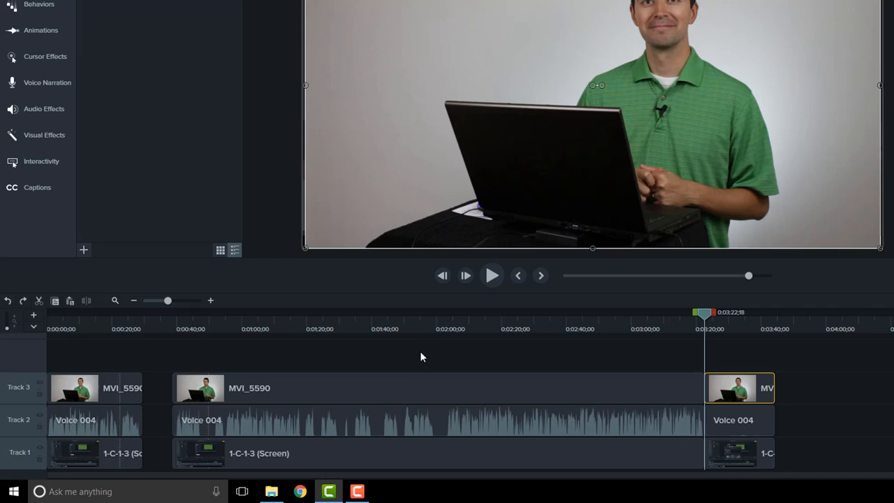